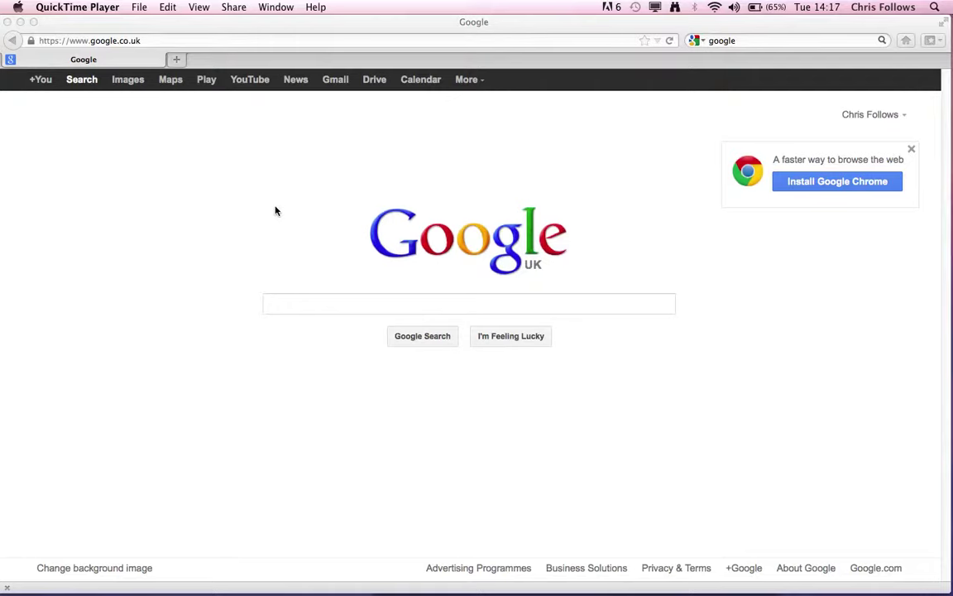
Run a Google search for 'my arts'
{"action": "left_click", "coordinate": [293, 306]}
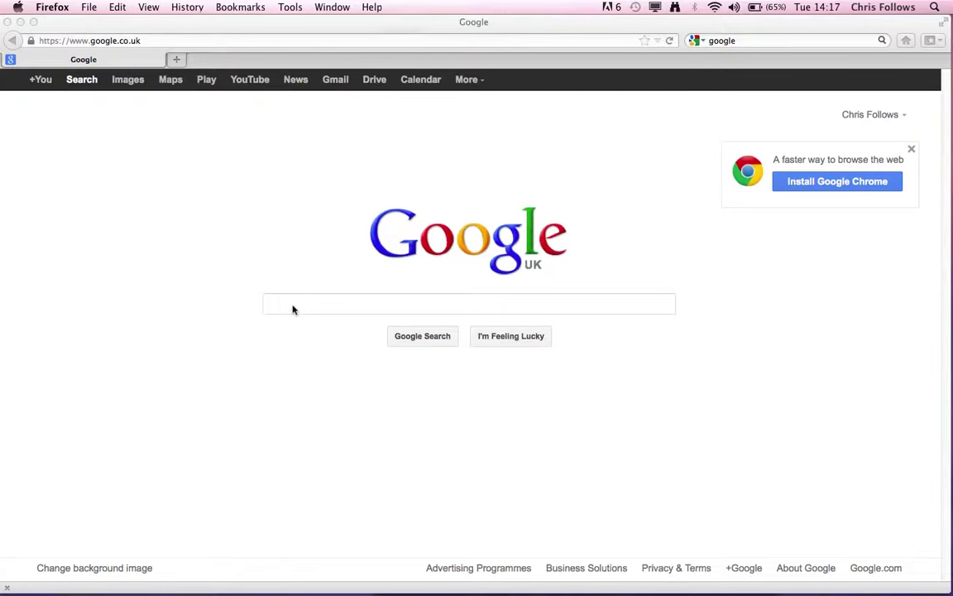
{"action": "type", "text": "my a"}
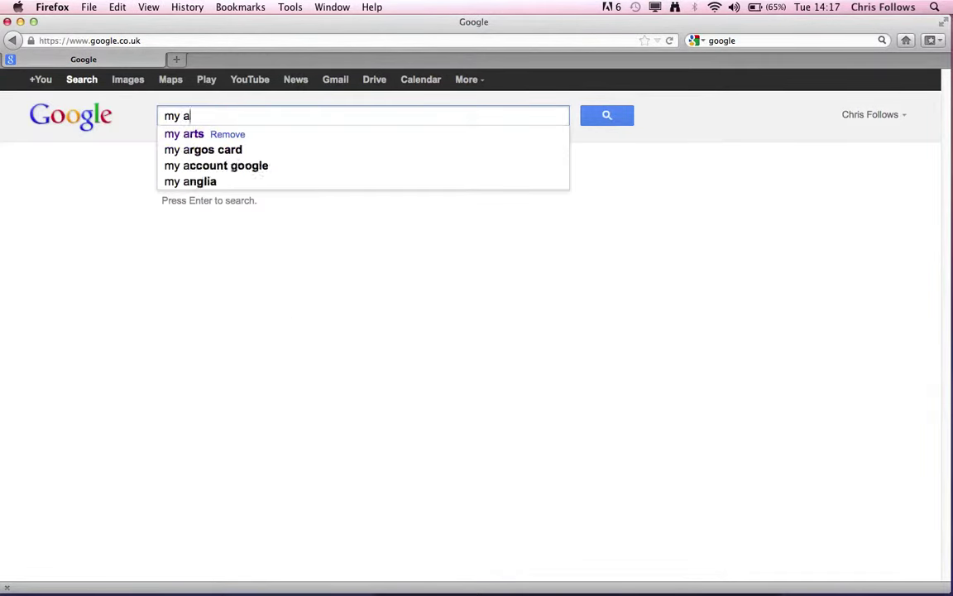
{"action": "type", "text": "rts"}
{"action": "key", "text": "Return"}
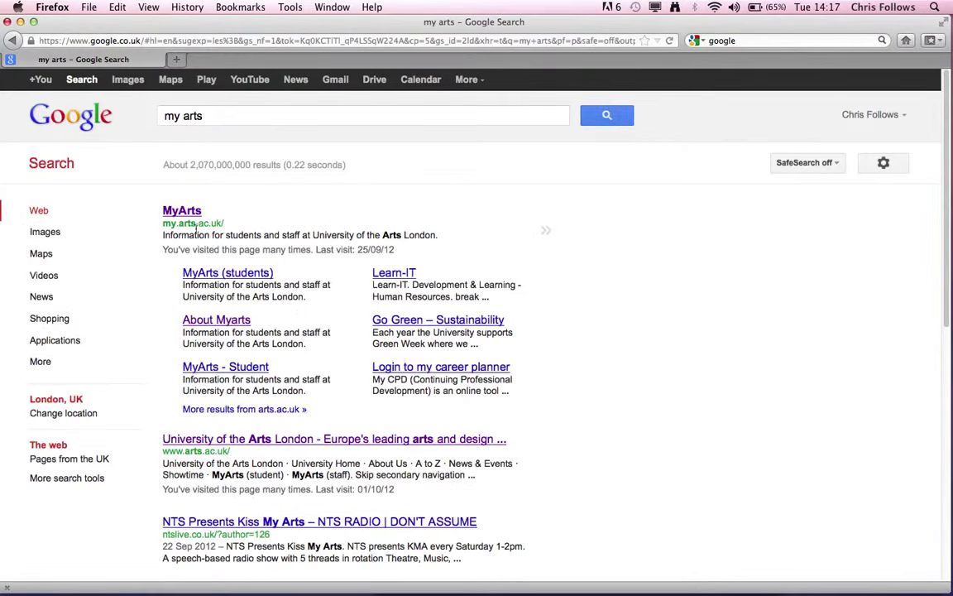
Go from the MyArts result through its quick links to the myblog.arts site
{"action": "left_click", "coordinate": [190, 214]}
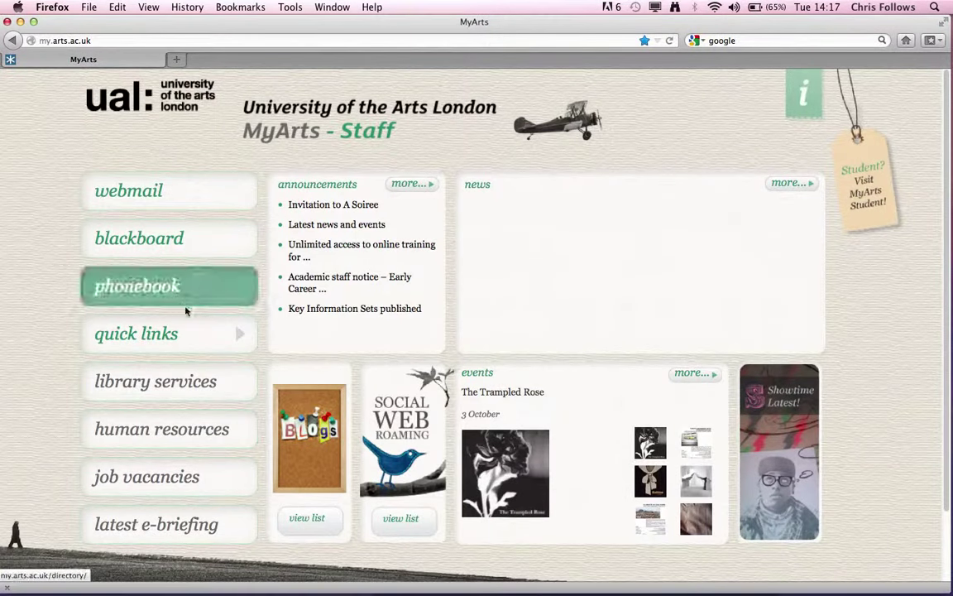
{"action": "left_click", "coordinate": [186, 334]}
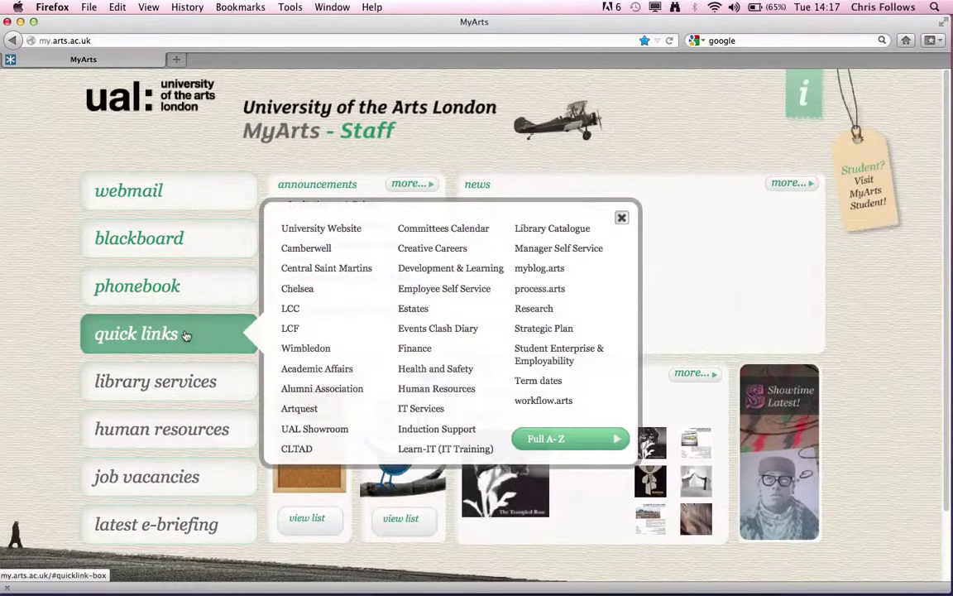
{"action": "left_click", "coordinate": [536, 271]}
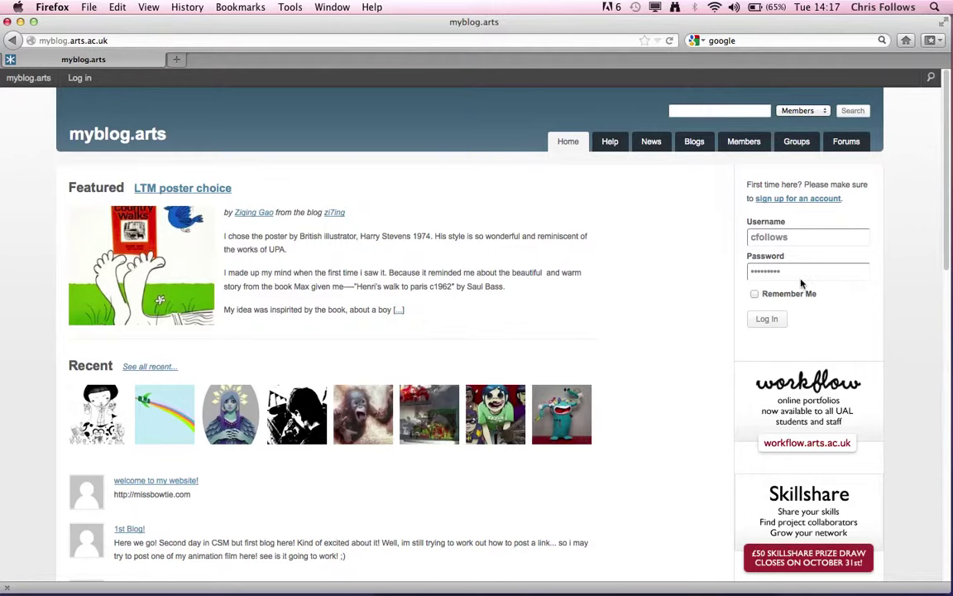
Open the sign-up form, clear the prefilled username and password, and untick 'Create a blog'
{"action": "left_click", "coordinate": [800, 202]}
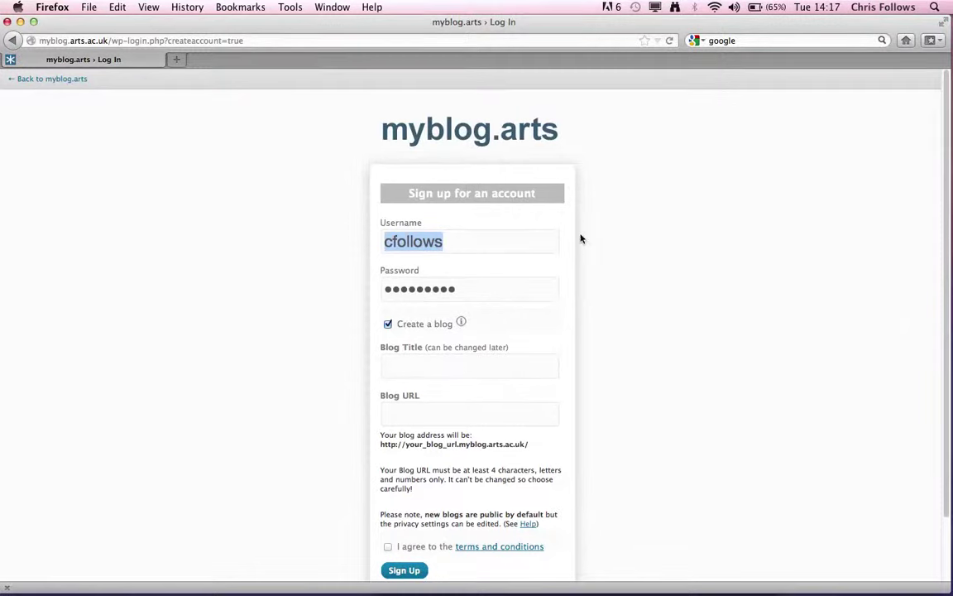
{"action": "left_click", "coordinate": [386, 240]}
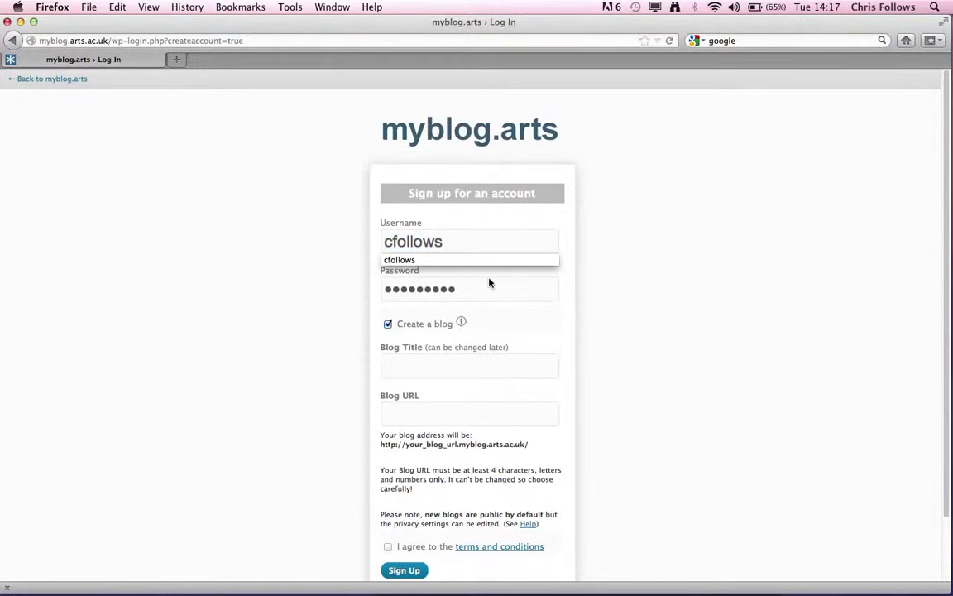
{"action": "left_click", "coordinate": [464, 241]}
{"action": "key", "text": "BackSpace"}
{"action": "key", "text": "BackSpace"}
{"action": "key", "text": "BackSpace"}
{"action": "key", "text": "BackSpace"}
{"action": "key", "text": "BackSpace"}
{"action": "key", "text": "BackSpace"}
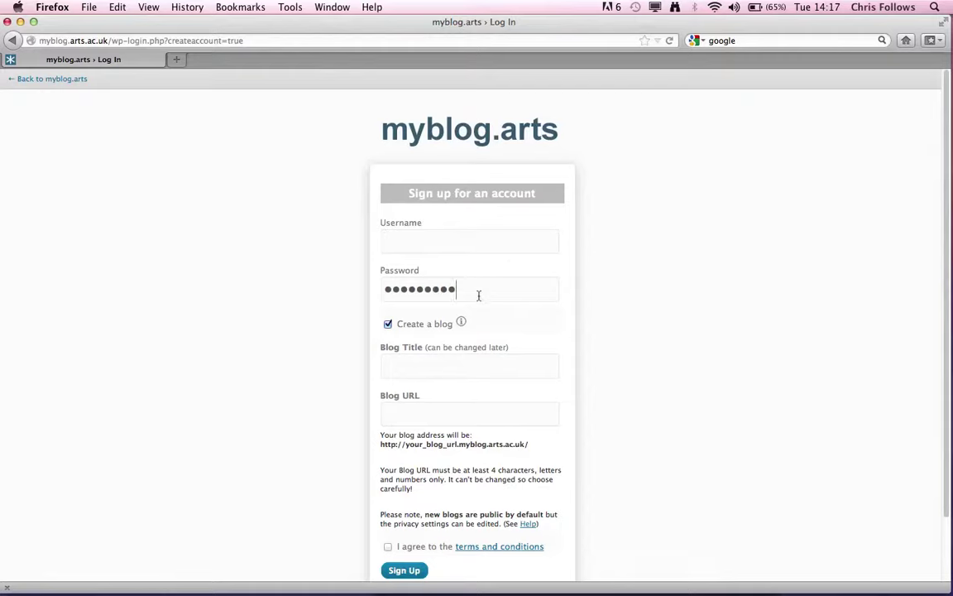
{"action": "key", "text": "BackSpace"}
{"action": "key", "text": "BackSpace"}
{"action": "key", "text": "BackSpace"}
{"action": "key", "text": "BackSpace"}
{"action": "key", "text": "BackSpace"}
{"action": "key", "text": "BackSpace"}
{"action": "key", "text": "BackSpace"}
{"action": "key", "text": "BackSpace"}
{"action": "left_click", "coordinate": [388, 325]}
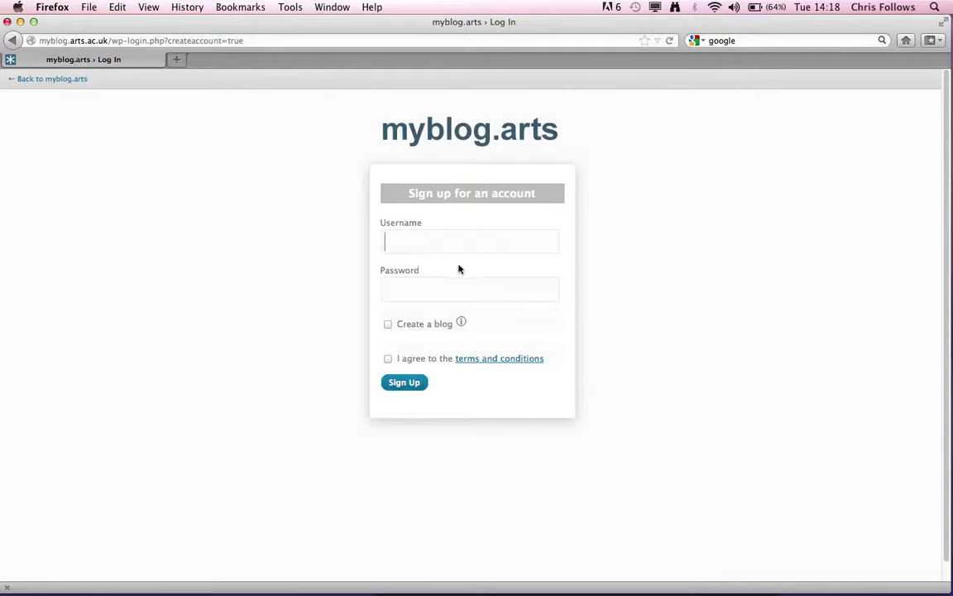
Enter the new username and password and submit the sign-up
{"action": "key", "text": "Tab"}
{"action": "type", "text": "••••"}
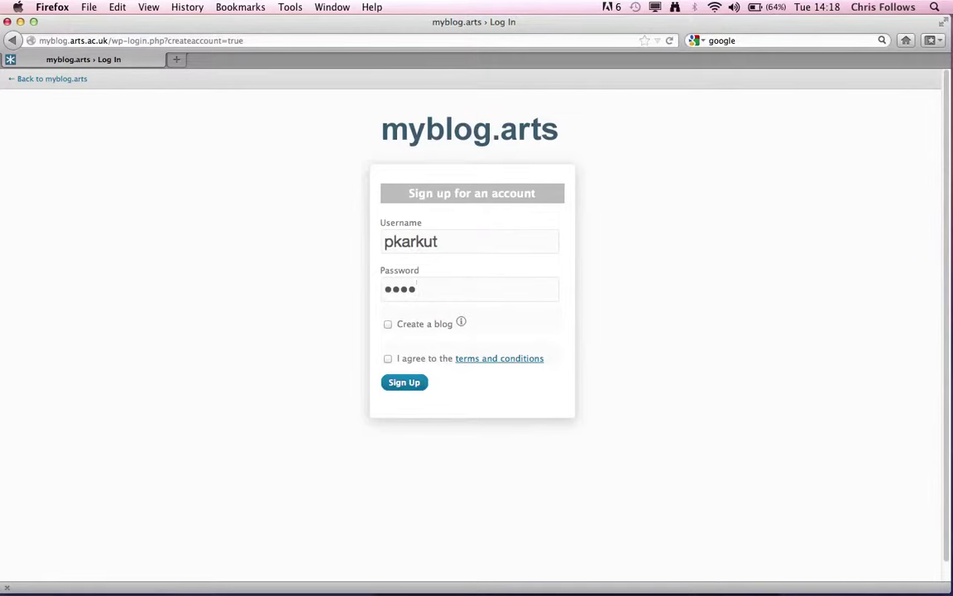
{"action": "type", "text": "•••"}
{"action": "type", "text": "•"}
{"action": "left_click", "coordinate": [403, 383]}
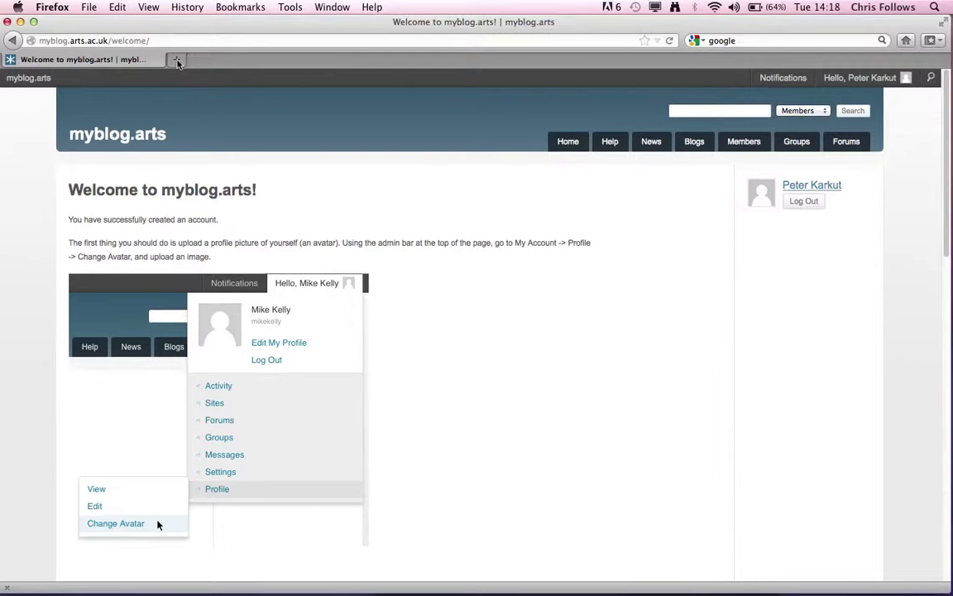
Return to the myblog.arts home page via the admin bar link
{"action": "key", "text": "super+Tab"}
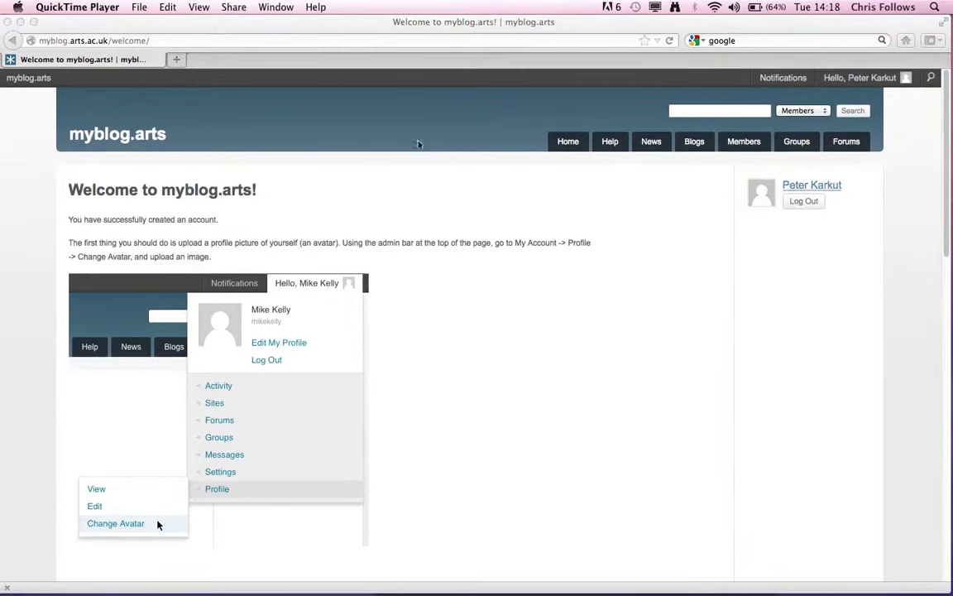
{"action": "left_click", "coordinate": [40, 84]}
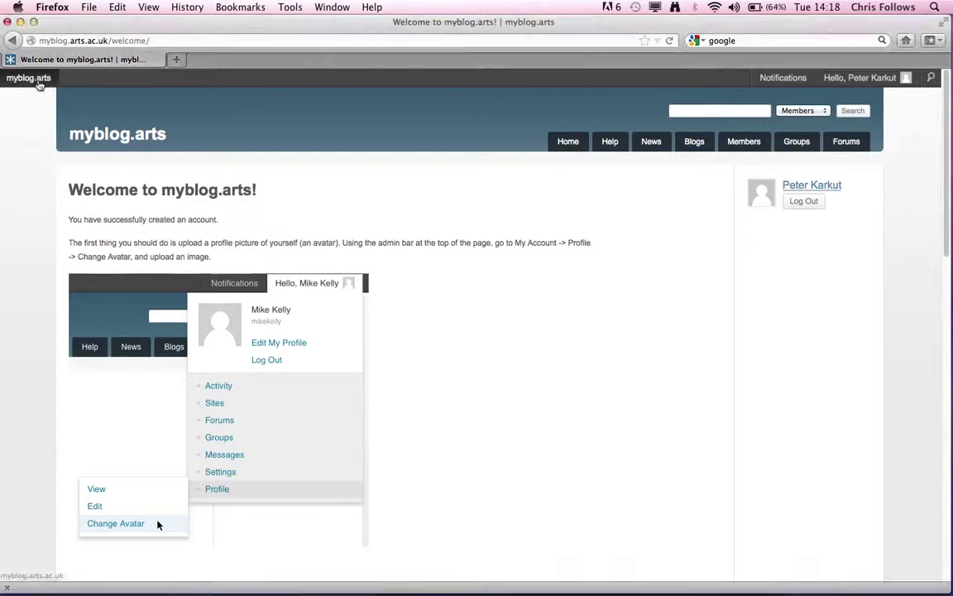
{"action": "left_click", "coordinate": [40, 84]}
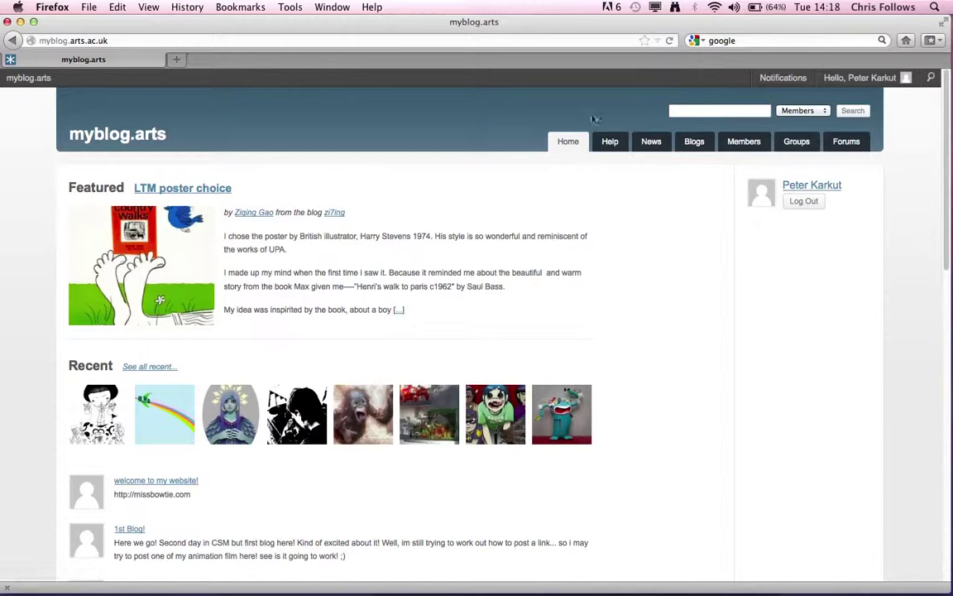
Open the Groups Directory and search the groups for 'baseline'
{"action": "left_click", "coordinate": [797, 142]}
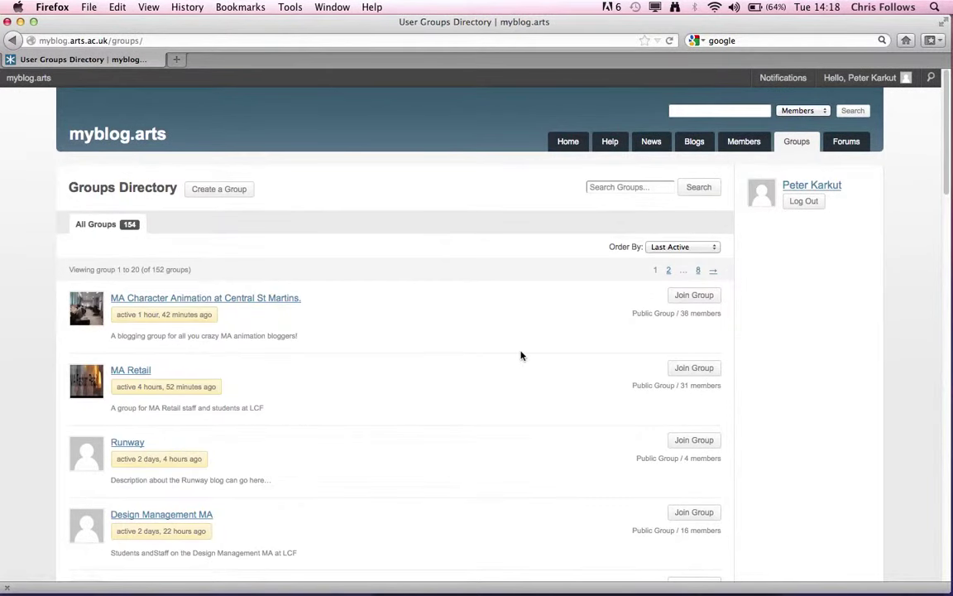
{"action": "scroll", "coordinate": [521, 356], "scroll_direction": "down", "scroll_amount": 5}
{"action": "scroll", "coordinate": [521, 355], "scroll_direction": "down", "scroll_amount": 2}
{"action": "scroll", "coordinate": [521, 356], "scroll_direction": "down", "scroll_amount": 2}
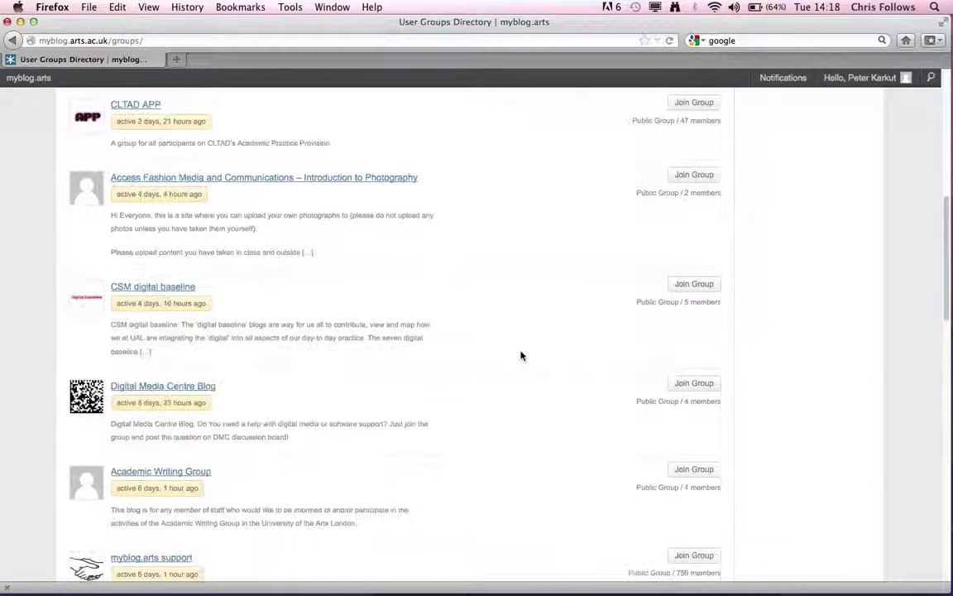
{"action": "scroll", "coordinate": [521, 356], "scroll_direction": "down", "scroll_amount": 1}
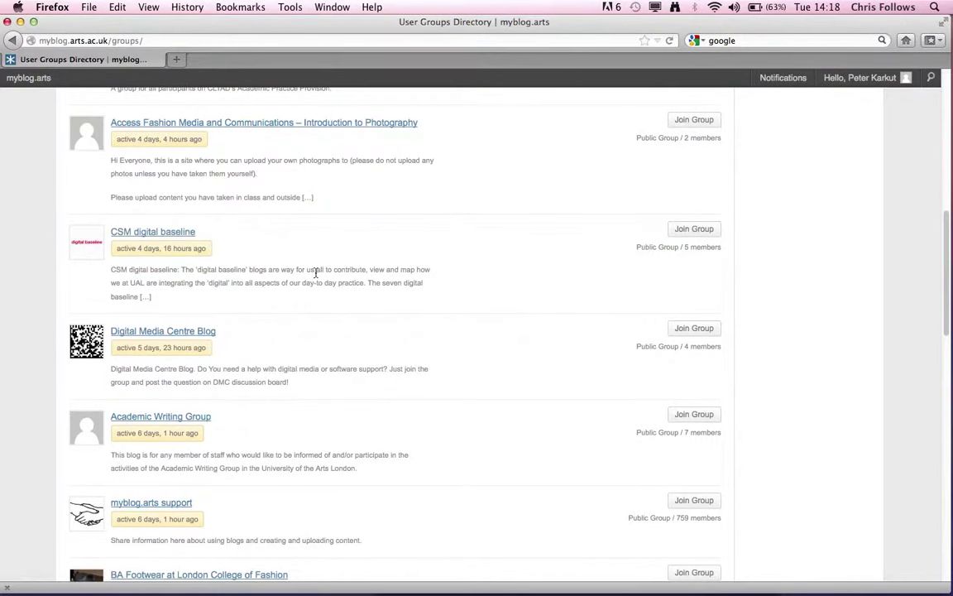
{"action": "scroll", "coordinate": [407, 298], "scroll_direction": "up", "scroll_amount": 10}
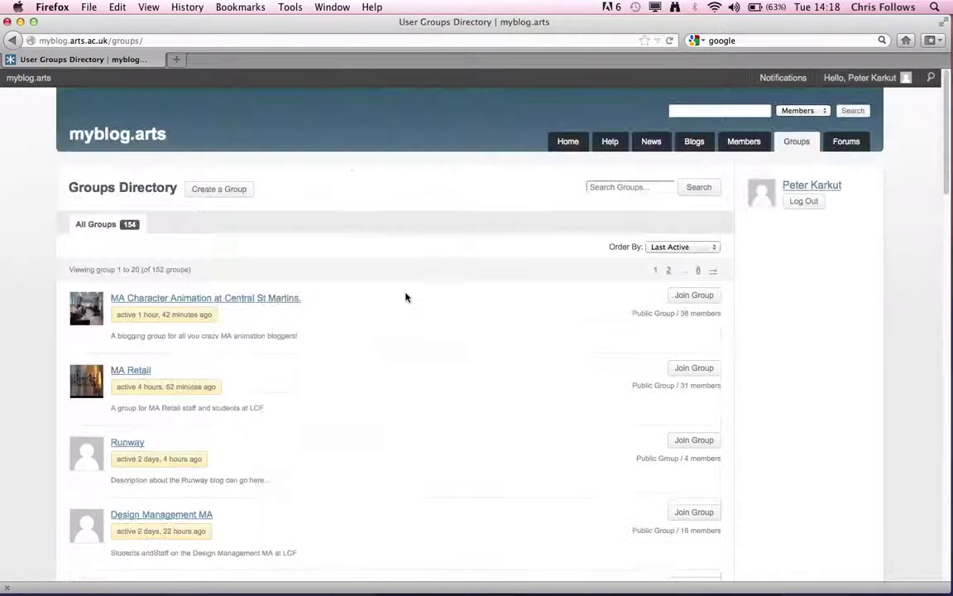
{"action": "left_click", "coordinate": [617, 183]}
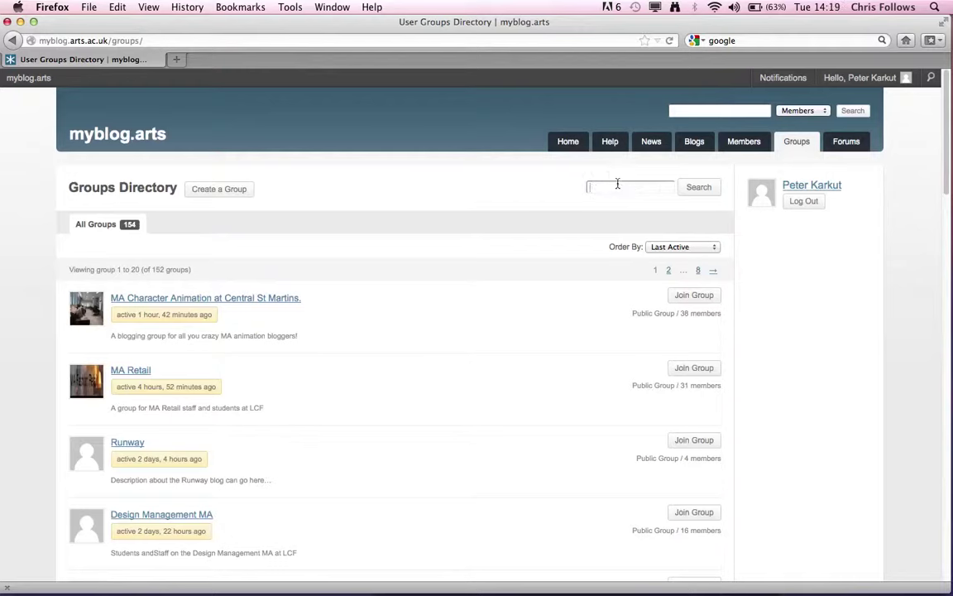
{"action": "type", "text": "baseli"}
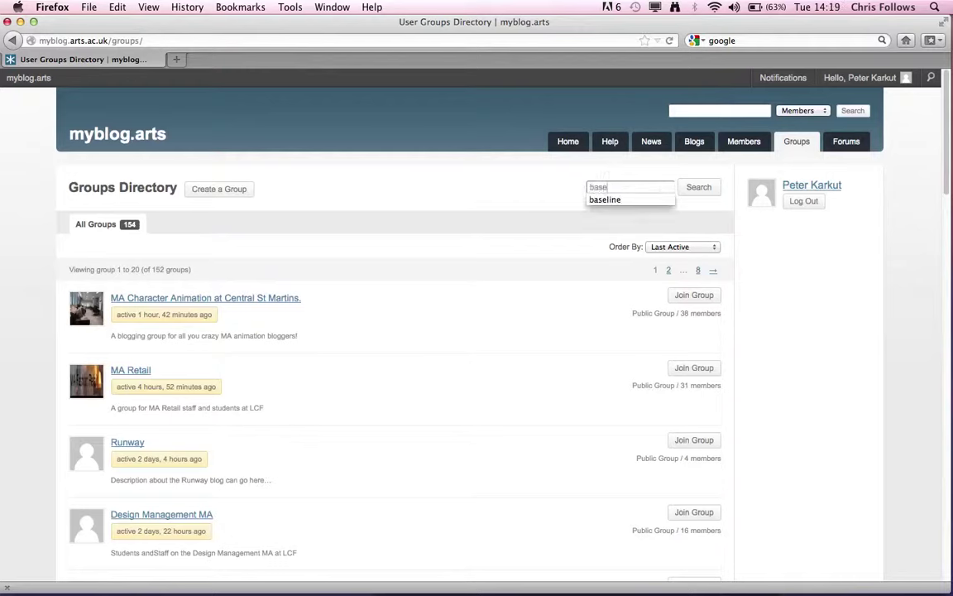
{"action": "type", "text": "ne"}
{"action": "key", "text": "Return"}
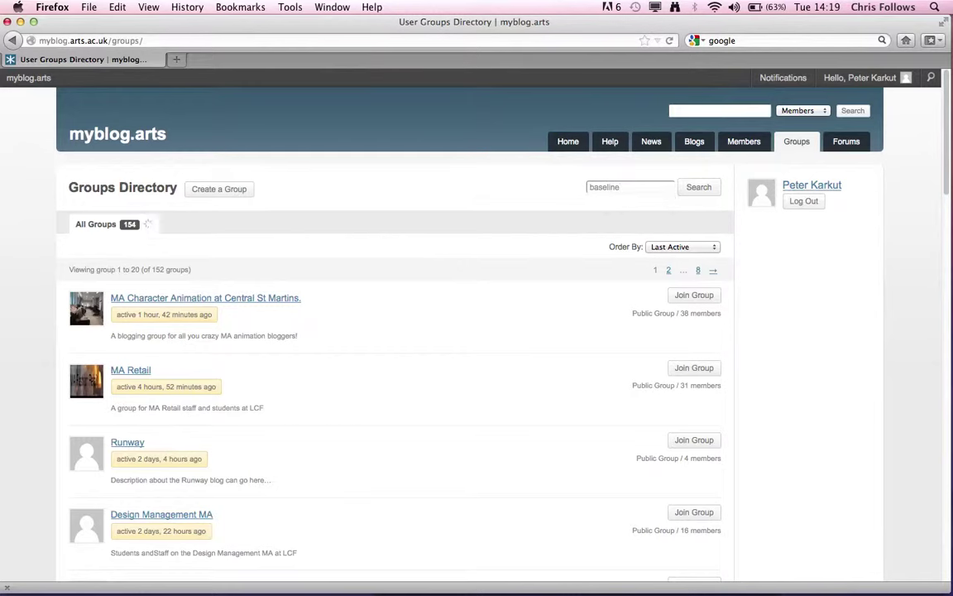
Join the UAL digital baseline group
{"action": "scroll", "coordinate": [433, 330], "scroll_direction": "down", "scroll_amount": 5}
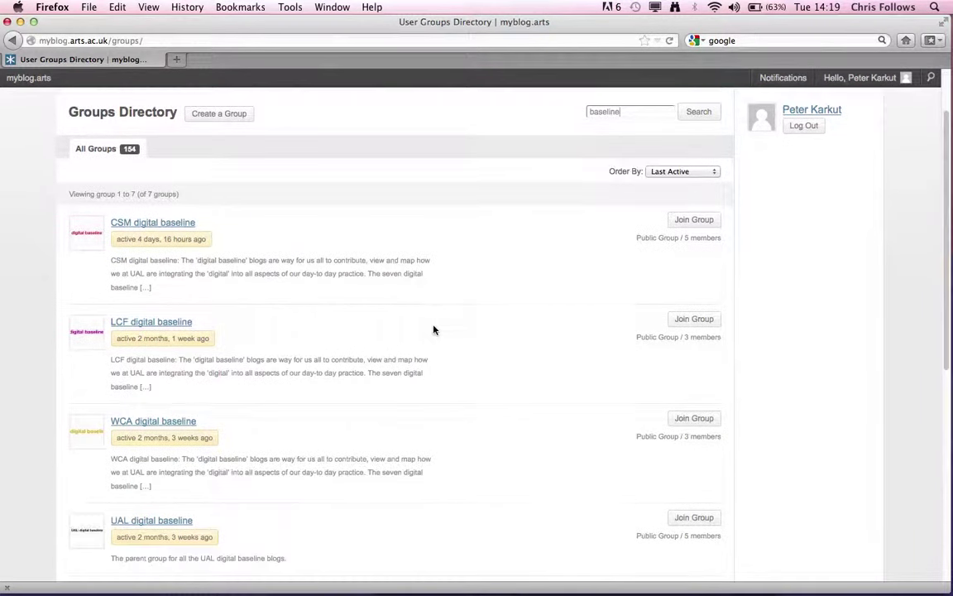
{"action": "scroll", "coordinate": [433, 329], "scroll_direction": "down", "scroll_amount": 1}
{"action": "scroll", "coordinate": [433, 330], "scroll_direction": "down", "scroll_amount": 2}
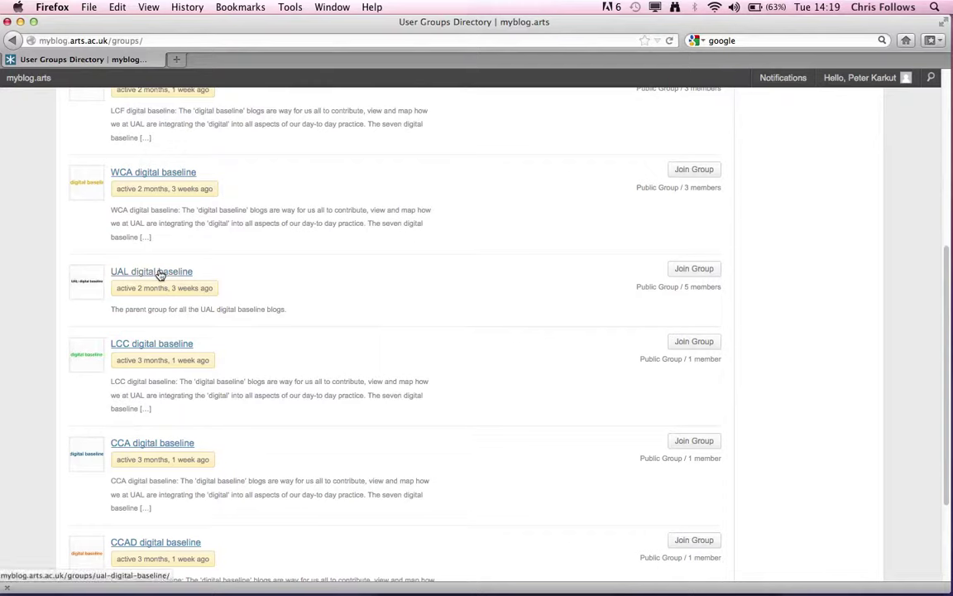
{"action": "left_click", "coordinate": [690, 271]}
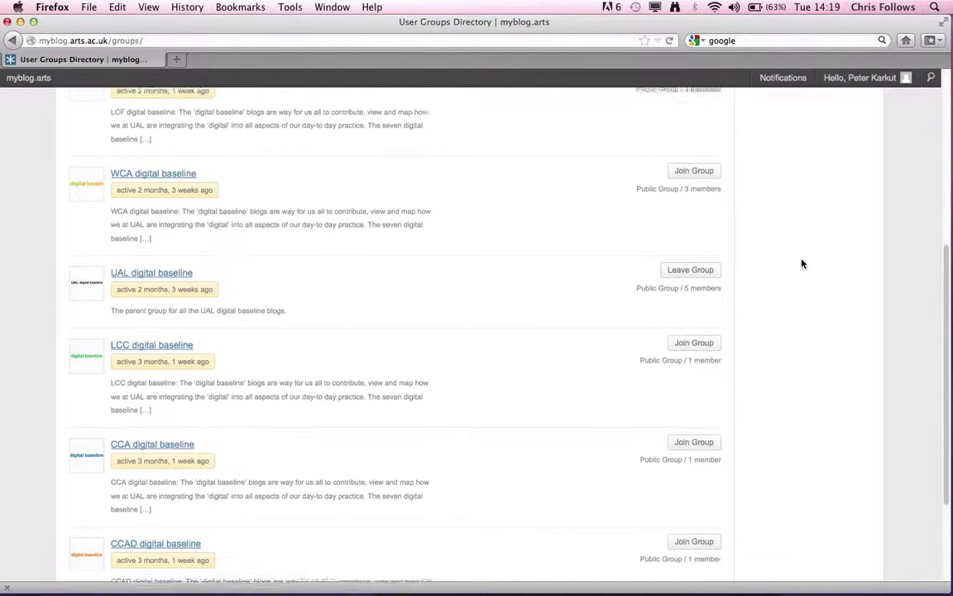
Join the CCAD digital baseline group
{"action": "scroll", "coordinate": [802, 263], "scroll_direction": "up", "scroll_amount": 3}
{"action": "scroll", "coordinate": [802, 263], "scroll_direction": "down", "scroll_amount": 3}
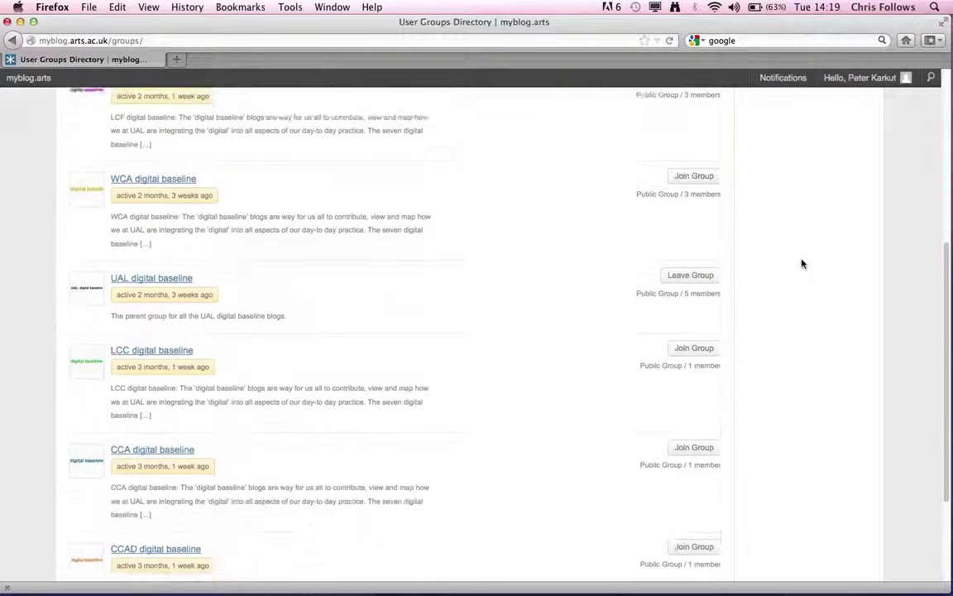
{"action": "scroll", "coordinate": [801, 263], "scroll_direction": "down", "scroll_amount": 2}
{"action": "scroll", "coordinate": [801, 263], "scroll_direction": "down", "scroll_amount": 3}
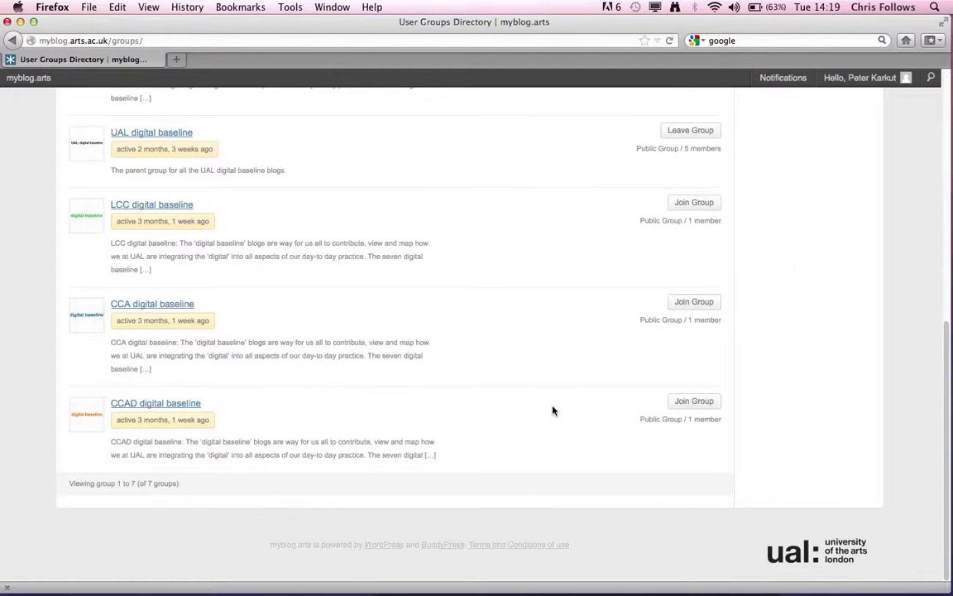
{"action": "left_click", "coordinate": [680, 403]}
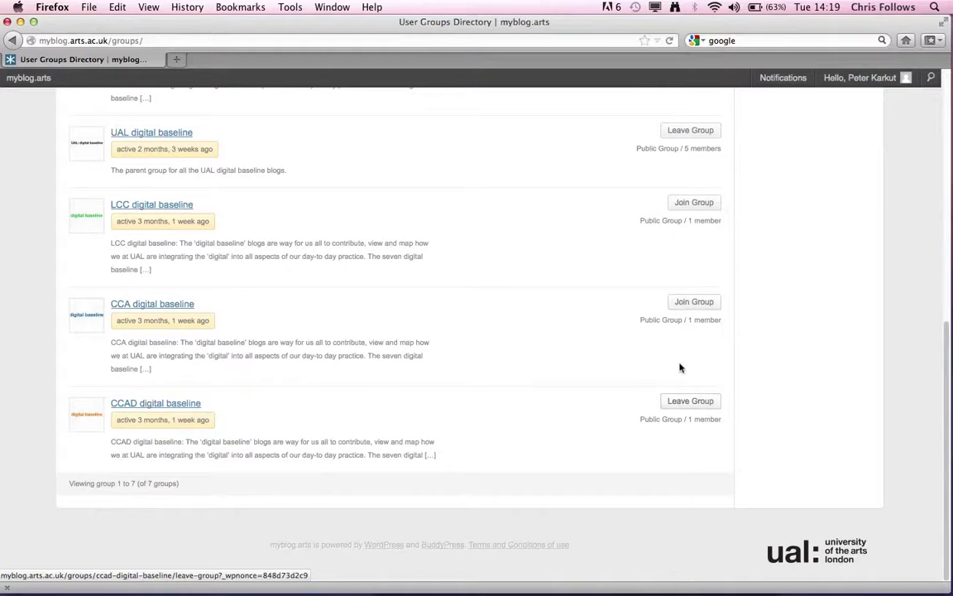
{"action": "scroll", "coordinate": [455, 353], "scroll_direction": "up", "scroll_amount": 10}
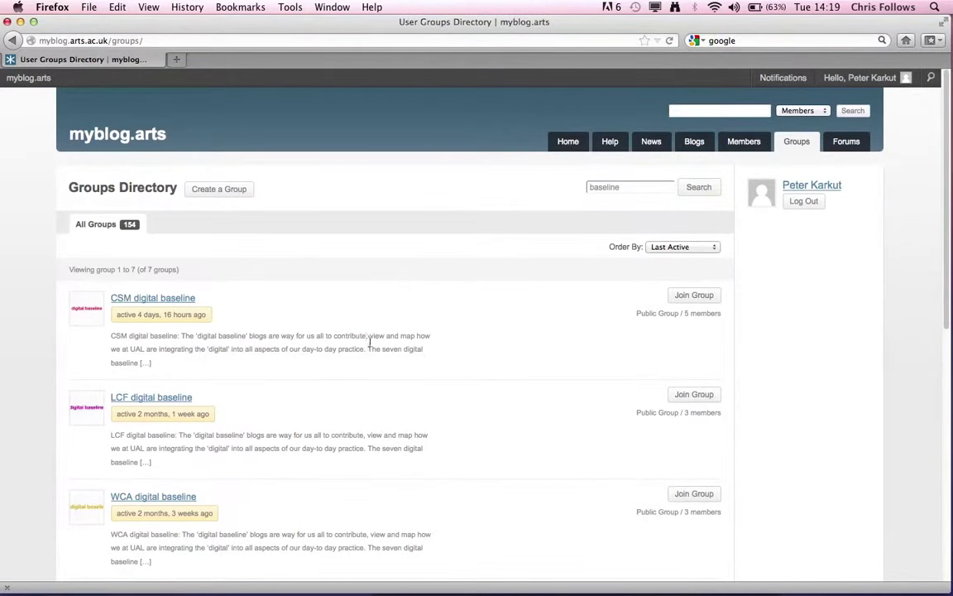
{"action": "scroll", "coordinate": [364, 326], "scroll_direction": "down", "scroll_amount": 3}
{"action": "scroll", "coordinate": [360, 317], "scroll_direction": "down", "scroll_amount": 7}
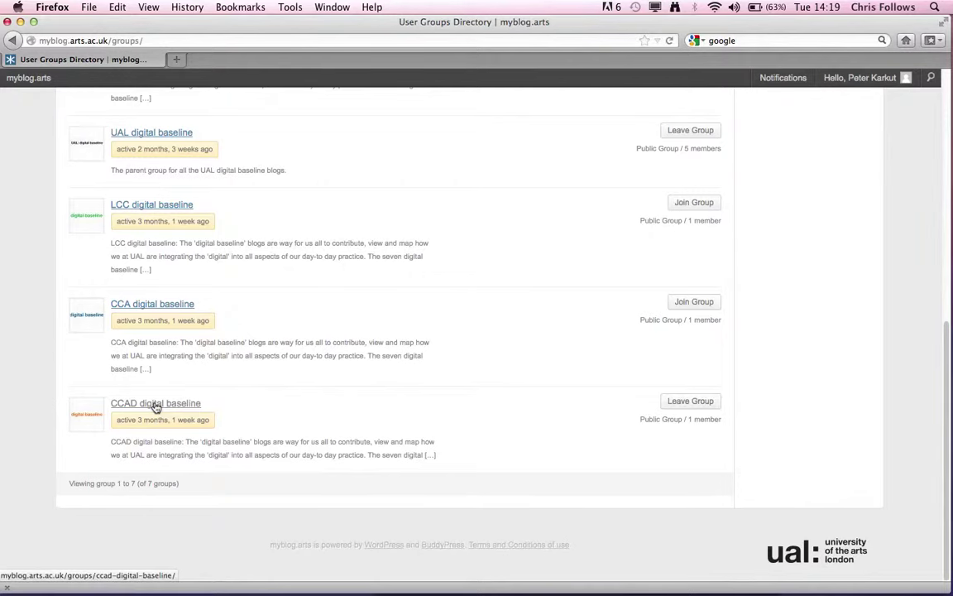
Open the CCAD digital baseline group page and go to its Blog
{"action": "left_click", "coordinate": [155, 405]}
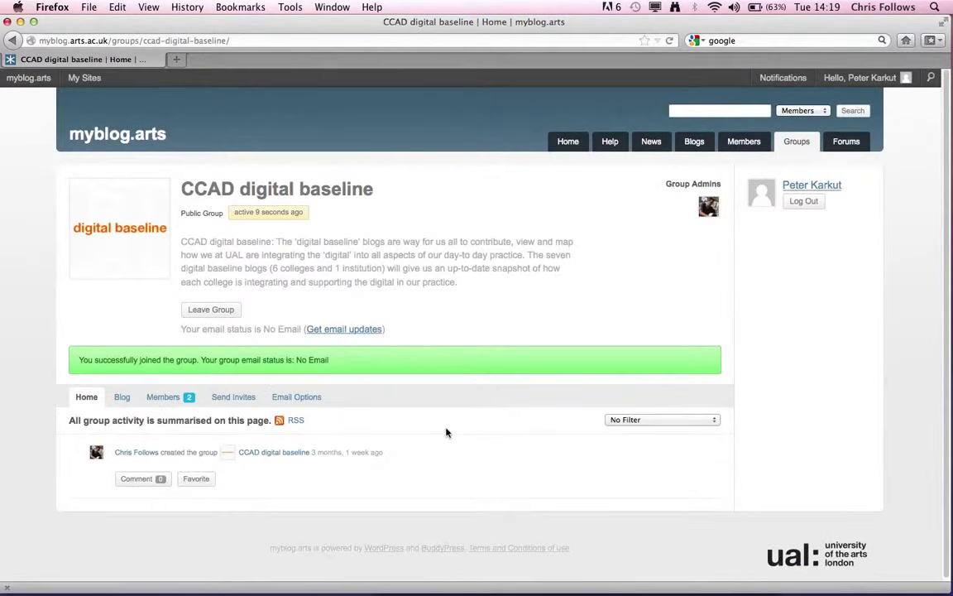
{"action": "scroll", "coordinate": [430, 426], "scroll_direction": "down", "scroll_amount": 1}
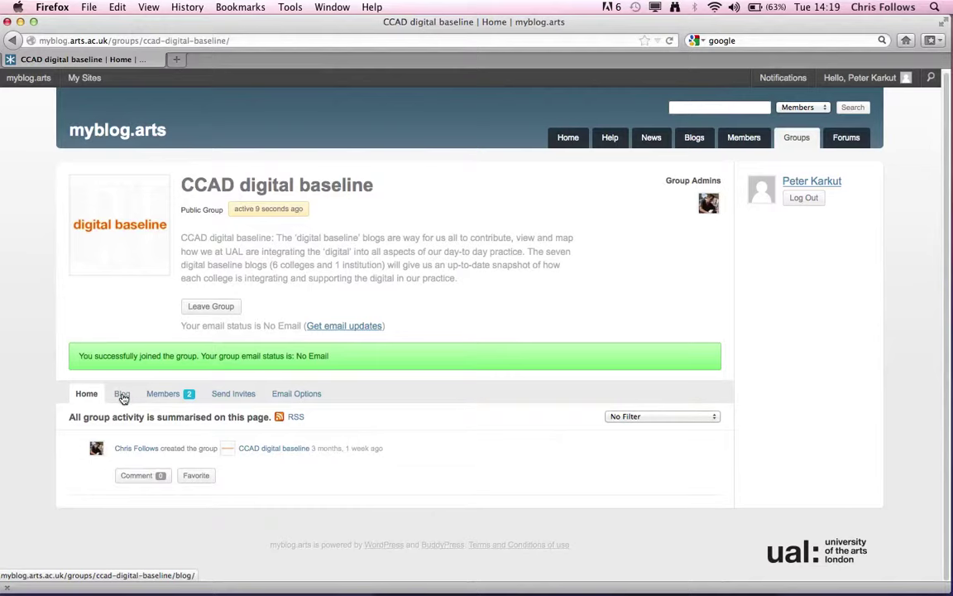
{"action": "left_click", "coordinate": [124, 397]}
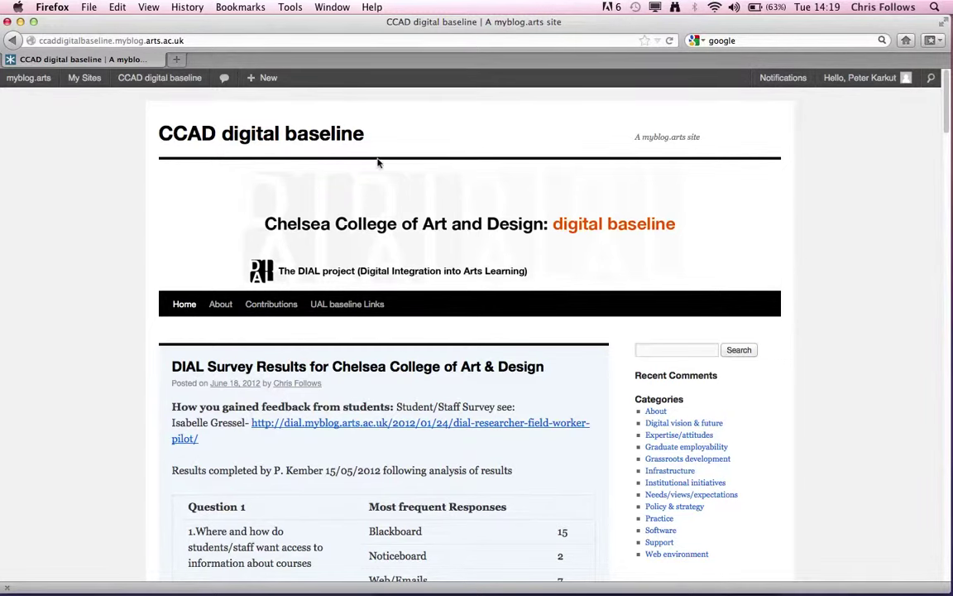
{"action": "mouse_move", "coordinate": [262, 78]}
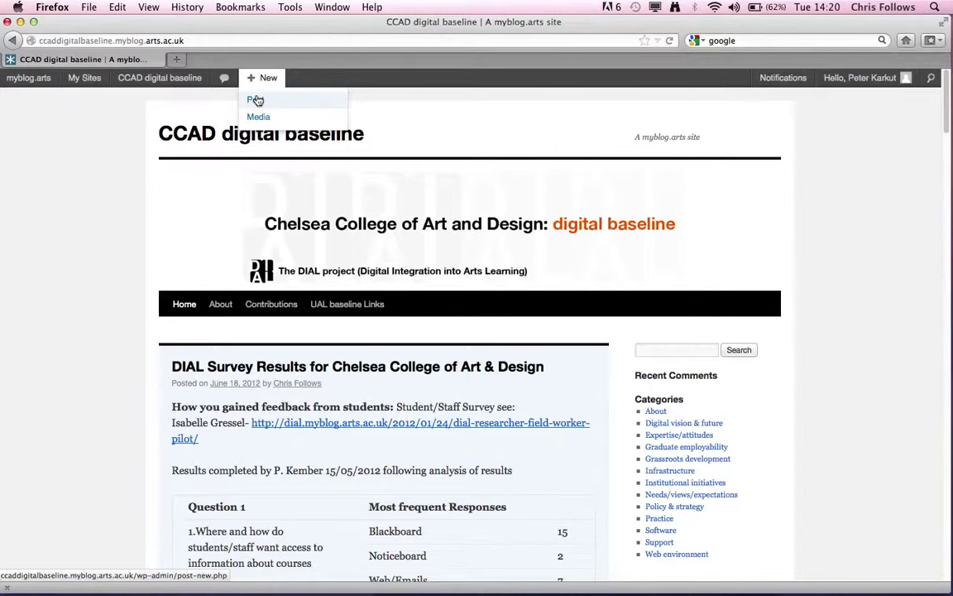
Start a new post, dismiss the uploader notice, and tick Needs/views/expectations under Categories
{"action": "left_click", "coordinate": [257, 101]}
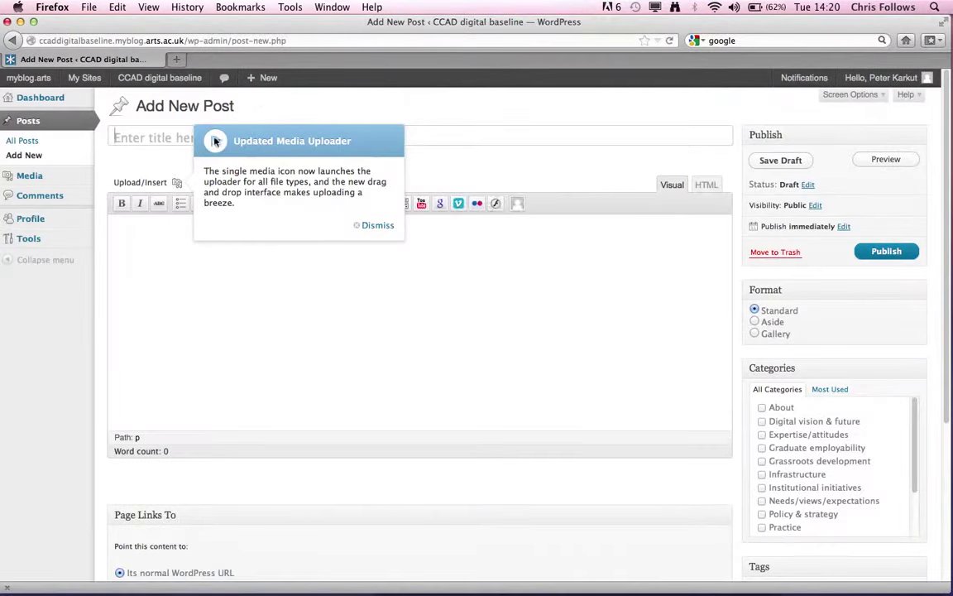
{"action": "left_click", "coordinate": [374, 225]}
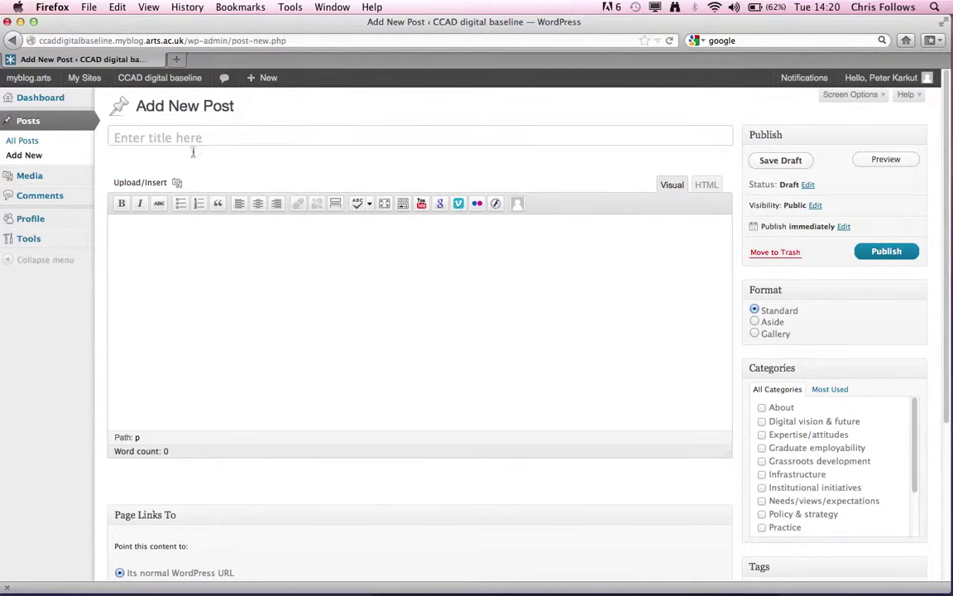
{"action": "left_click", "coordinate": [149, 136]}
{"action": "left_click", "coordinate": [141, 254]}
{"action": "scroll", "coordinate": [916, 450], "scroll_direction": "down", "scroll_amount": 1}
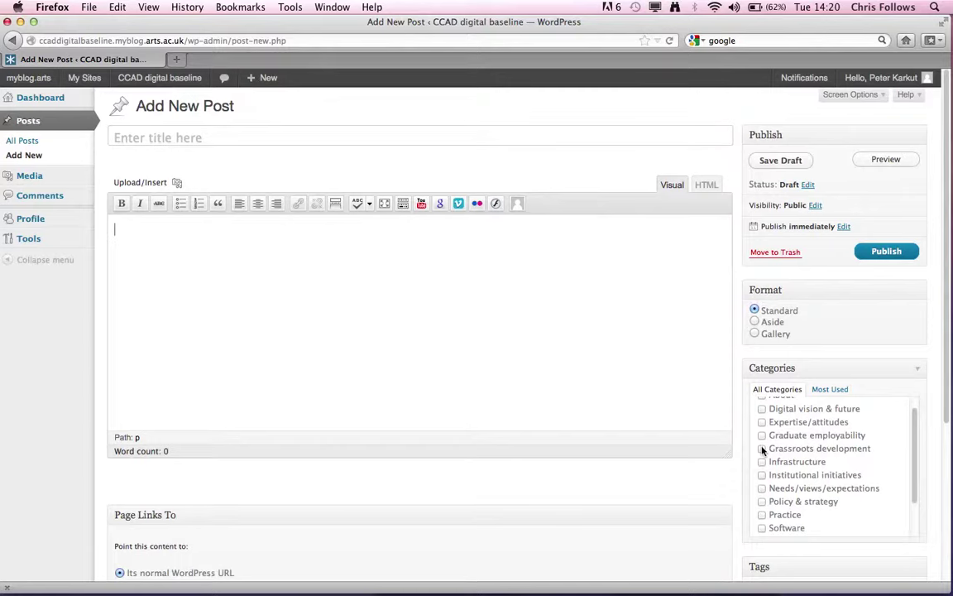
{"action": "left_click", "coordinate": [761, 488]}
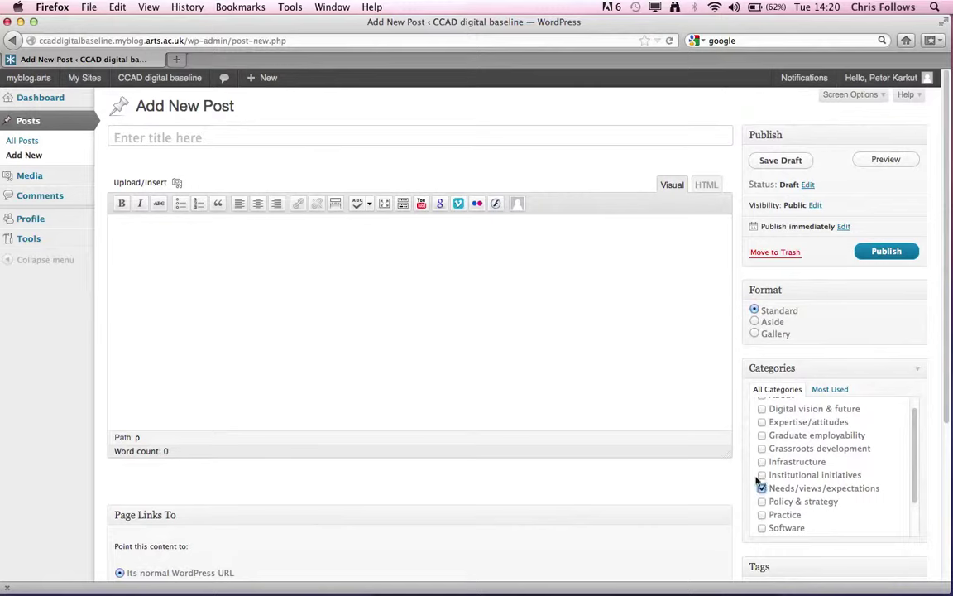